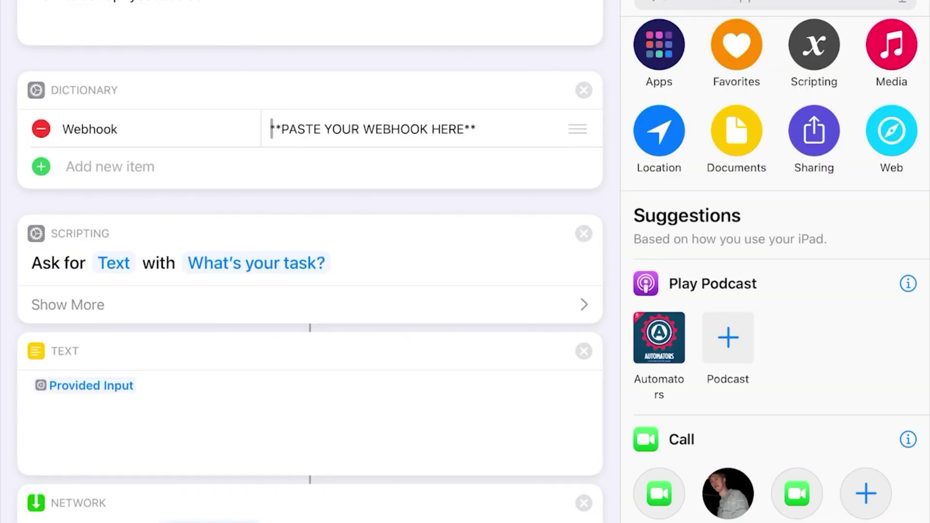
- Select the 'PASTE YOUR WEBHOOK HERE' placeholder value in the Shortcuts Dictionary action
left_click_drag(272, 128, 489, 130)
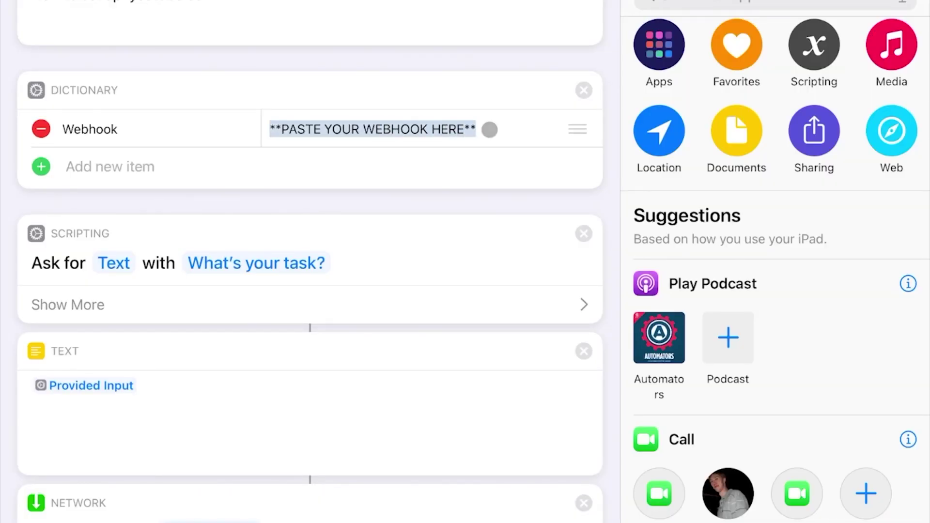
scroll(356, 302, "down", 1)
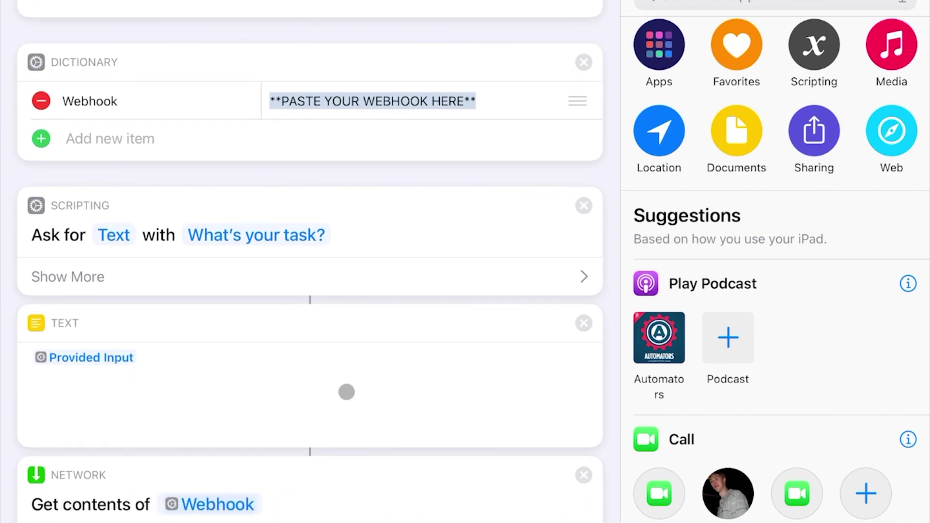
scroll(346, 390, "down", 2)
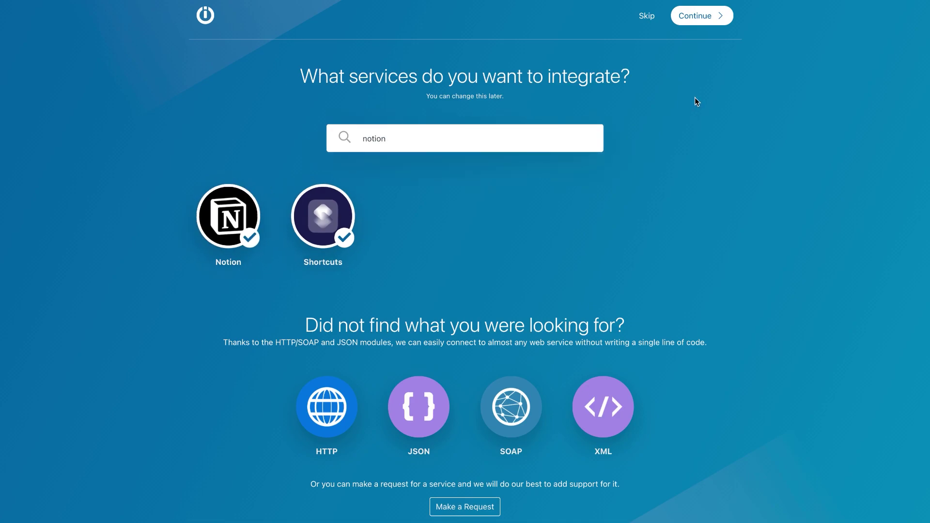
- Give the Watch Shortcuts trigger a new 'My Shortcuts webhook' and copy its address
left_click(709, 17)
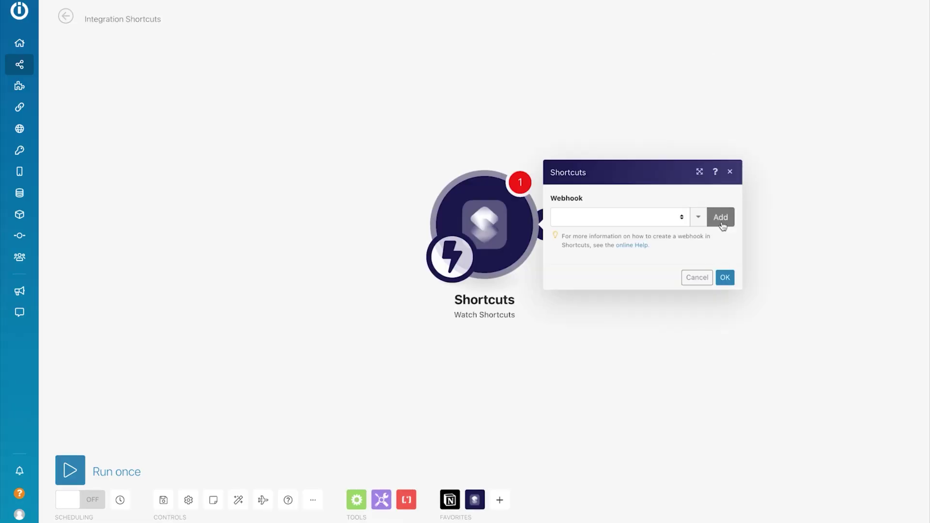
left_click(721, 217)
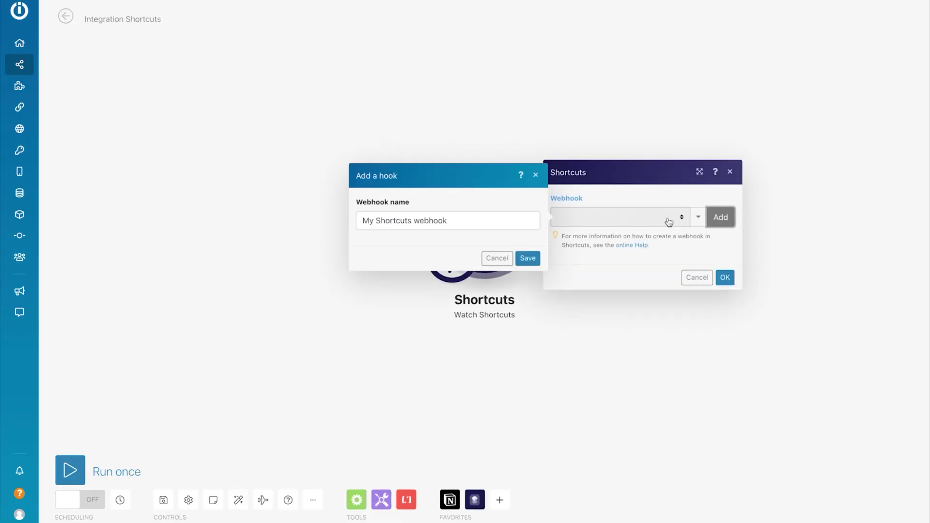
left_click(527, 259)
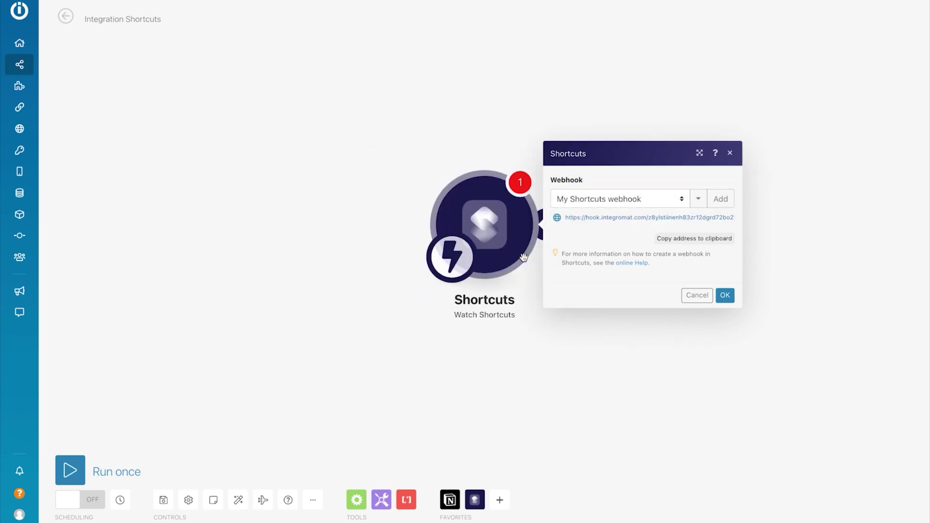
left_click(677, 240)
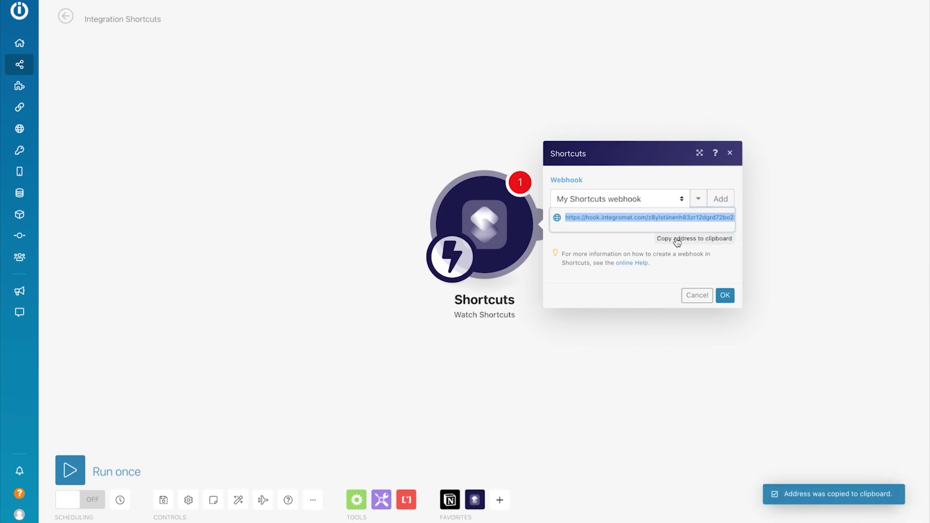
left_click(725, 296)
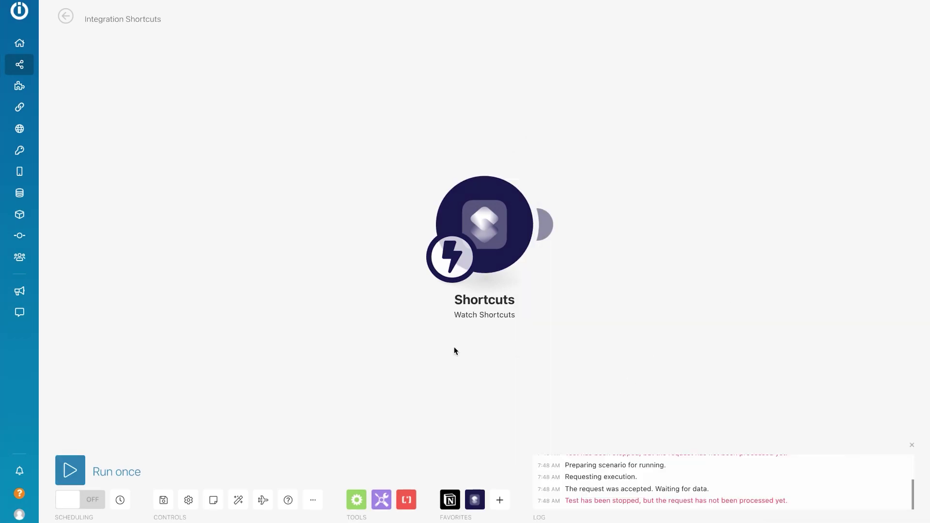
- Run the scenario once, confirm the trigger received Value 'Test', then add a following module
left_click(74, 469)
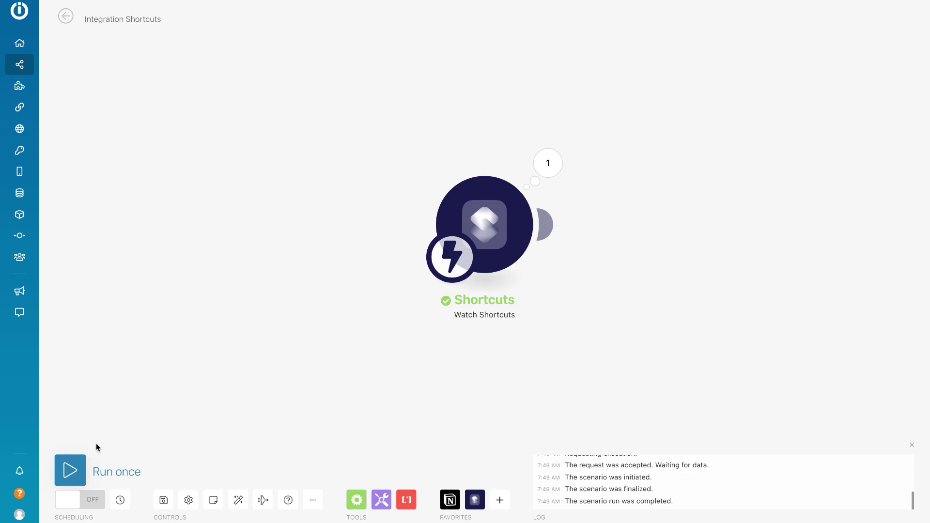
left_click(548, 164)
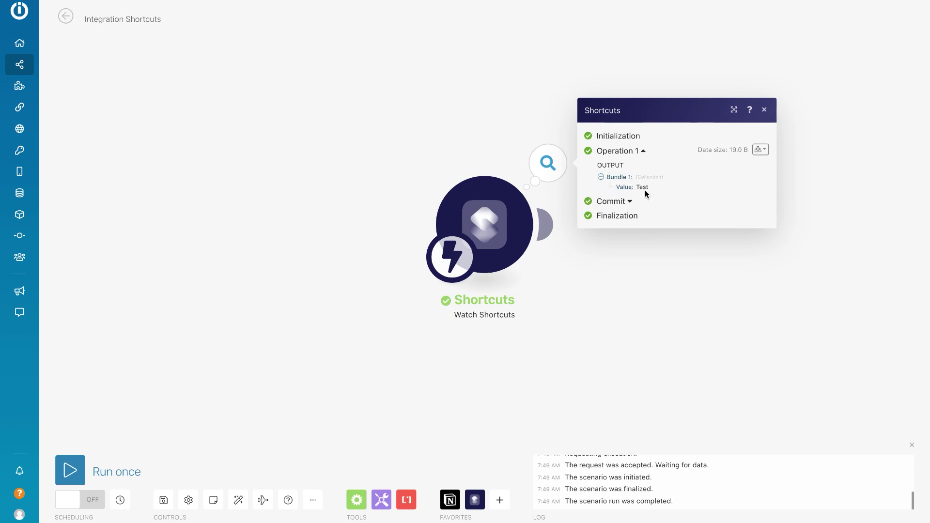
left_click(546, 225)
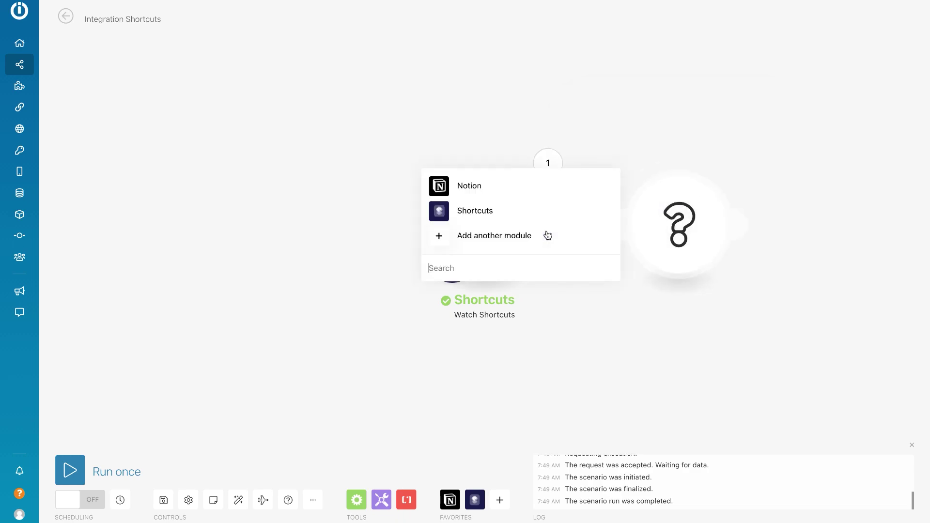
- Add a Notion Create a Database Item module with a new connection, targeting the Tasks database
left_click(501, 189)
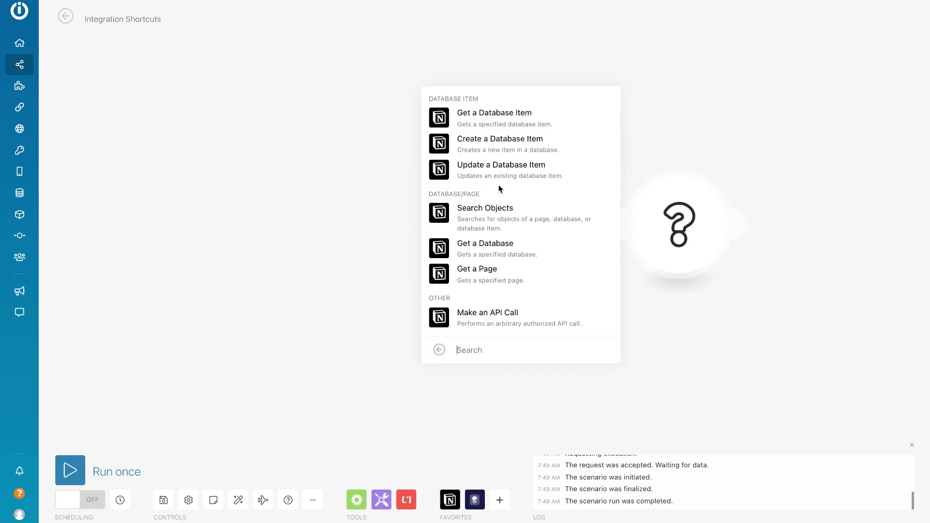
left_click(502, 152)
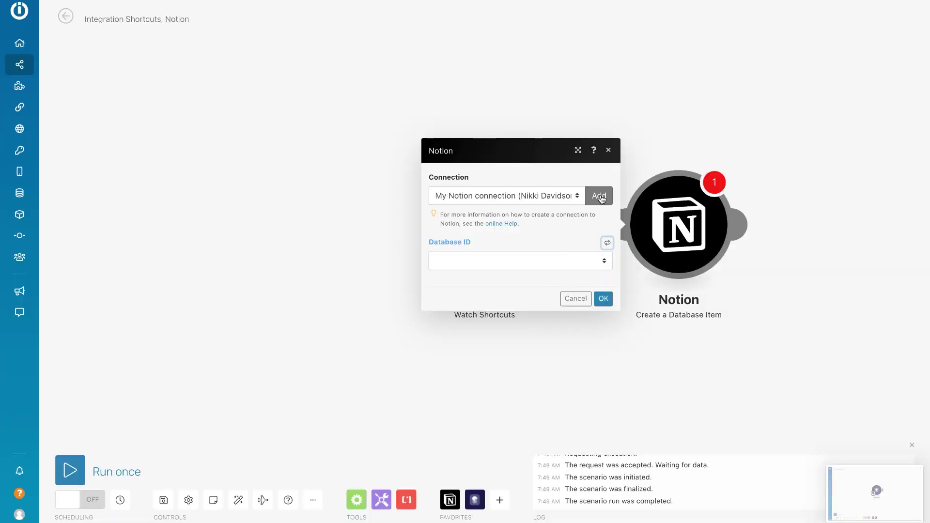
left_click(600, 196)
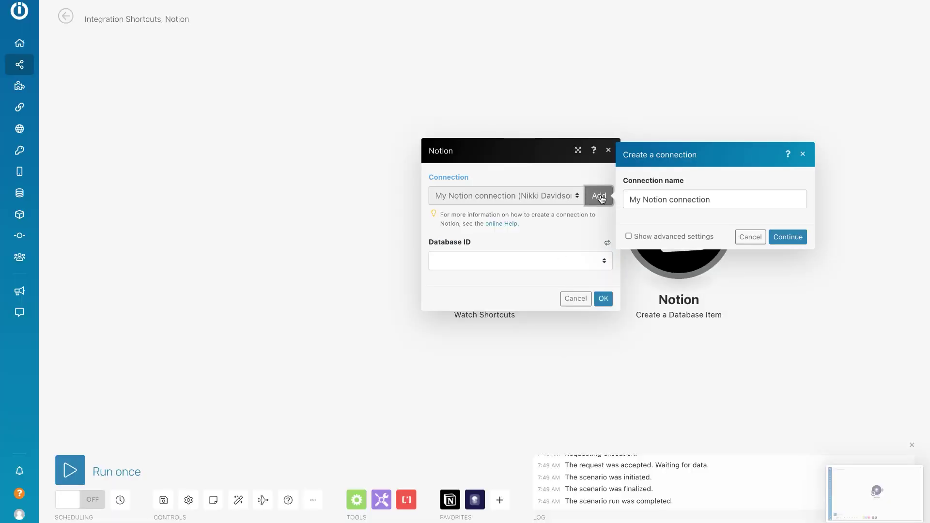
left_click(629, 236)
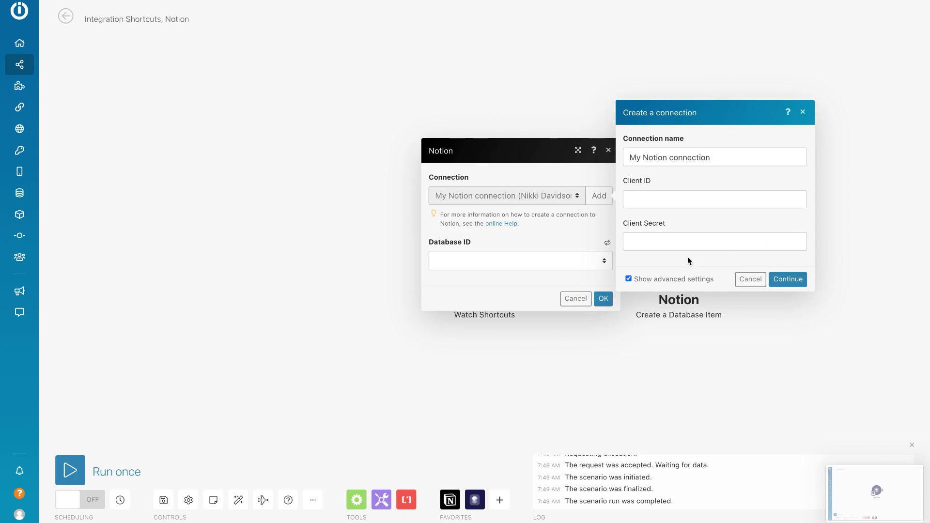
left_click(506, 261)
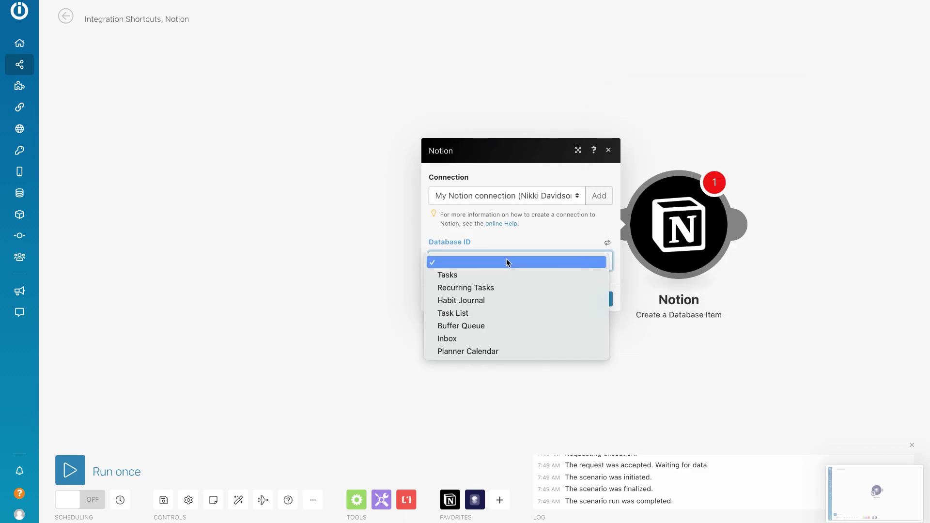
left_click(456, 275)
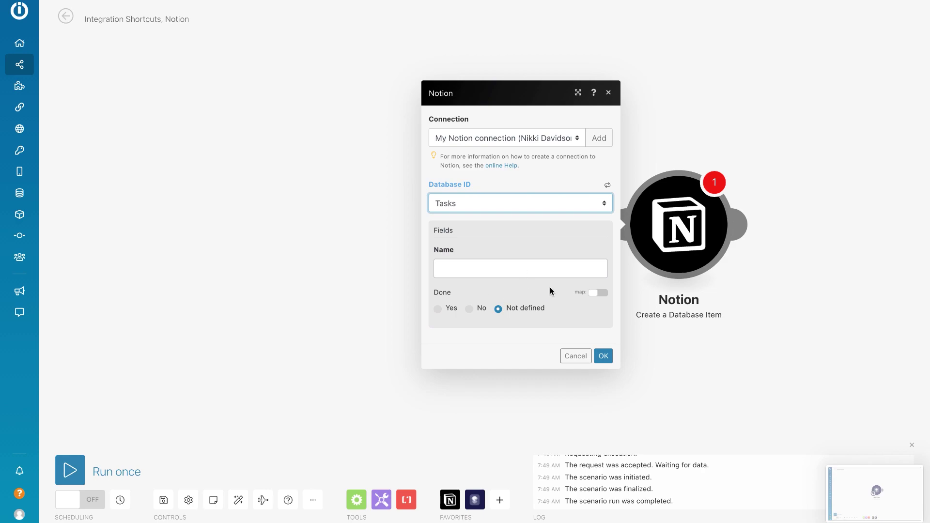
- Map the Shortcuts trigger's Value into the Tasks item's Name field and confirm the module
left_click(547, 270)
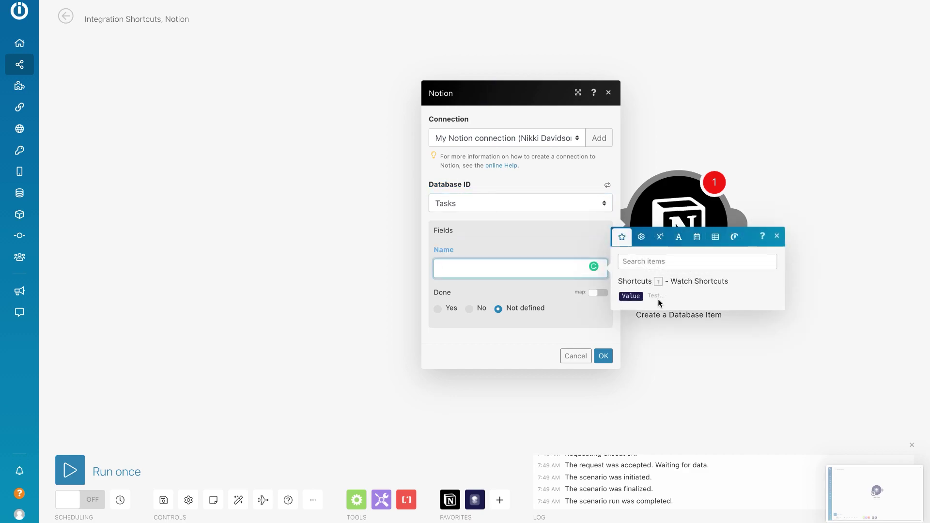
left_click(633, 297)
left_click(681, 254)
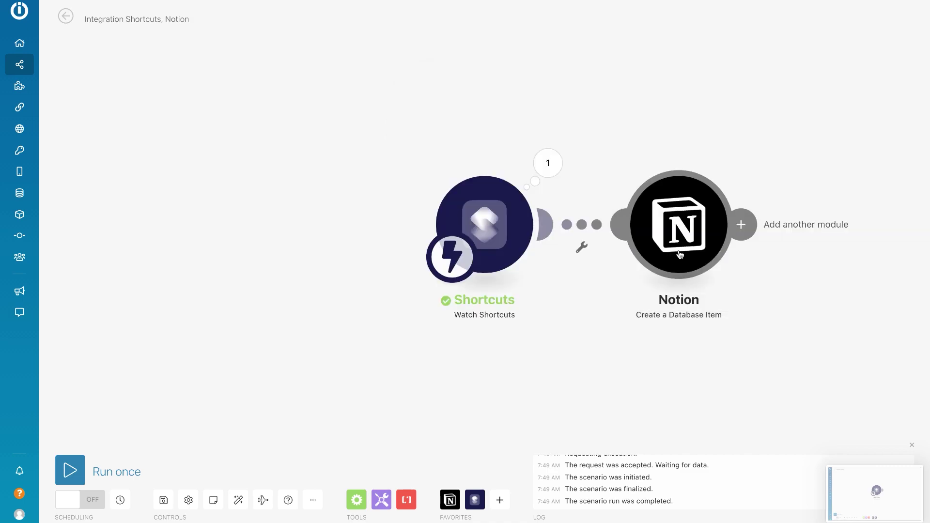
- Run only the Notion module and read the validation error about the missing Name value
right_click(680, 254)
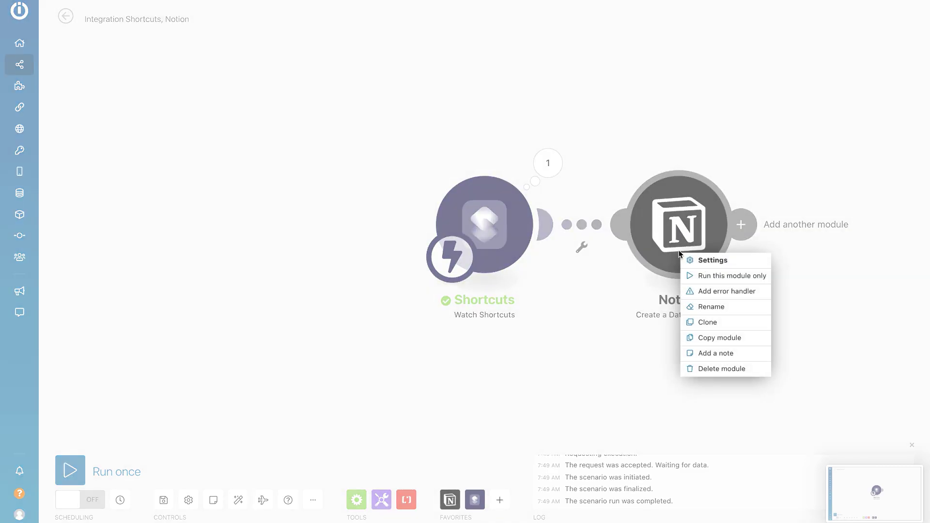
left_click(705, 278)
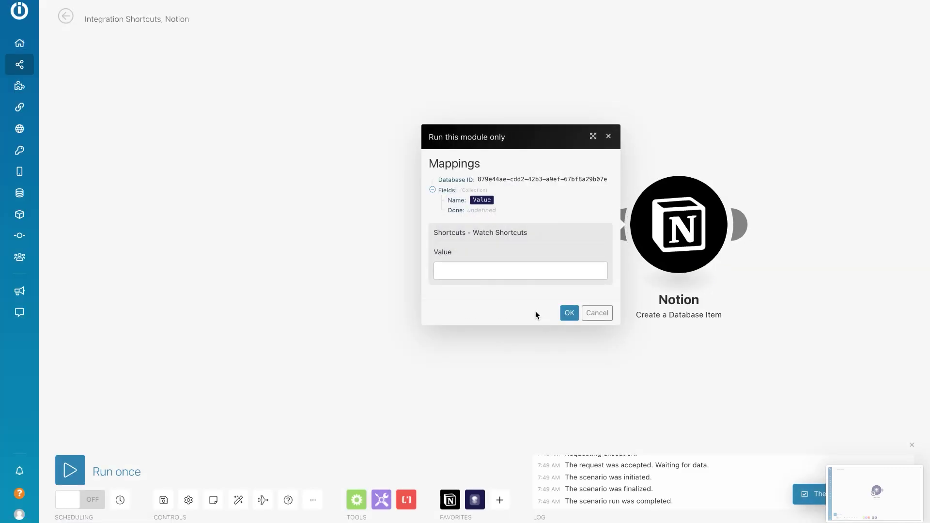
left_click(568, 314)
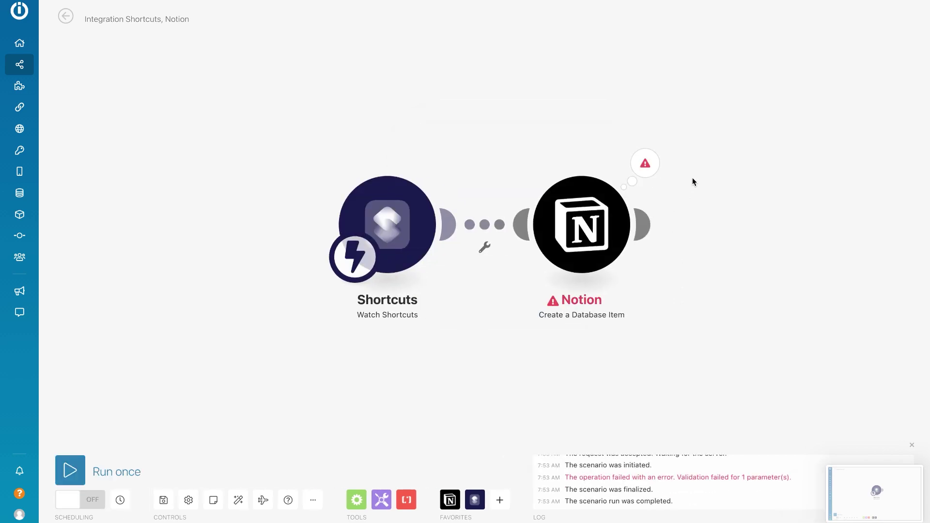
left_click(645, 163)
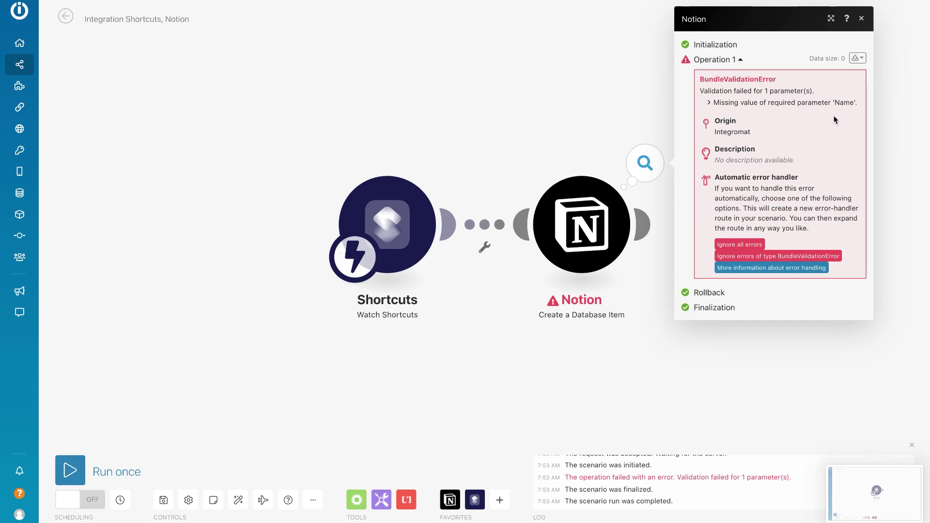
left_click(571, 344)
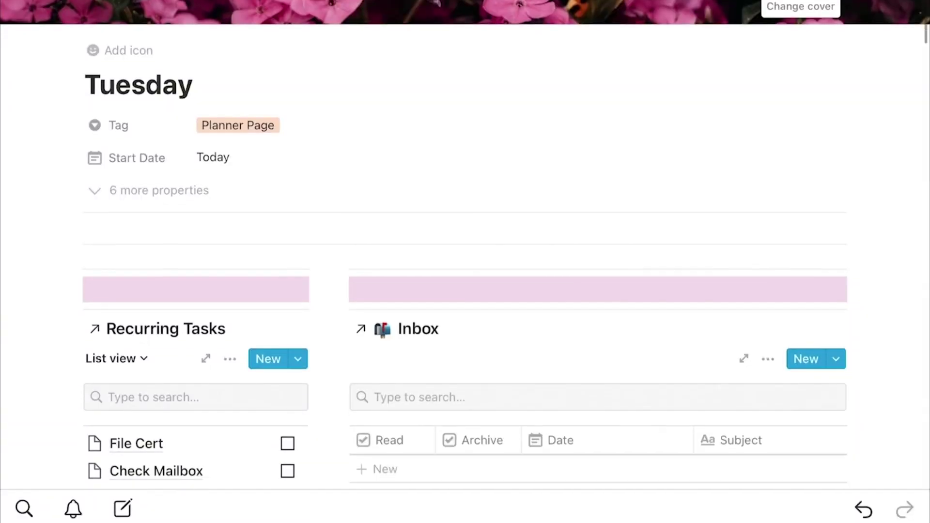
scroll(466, 261, "down", 10)
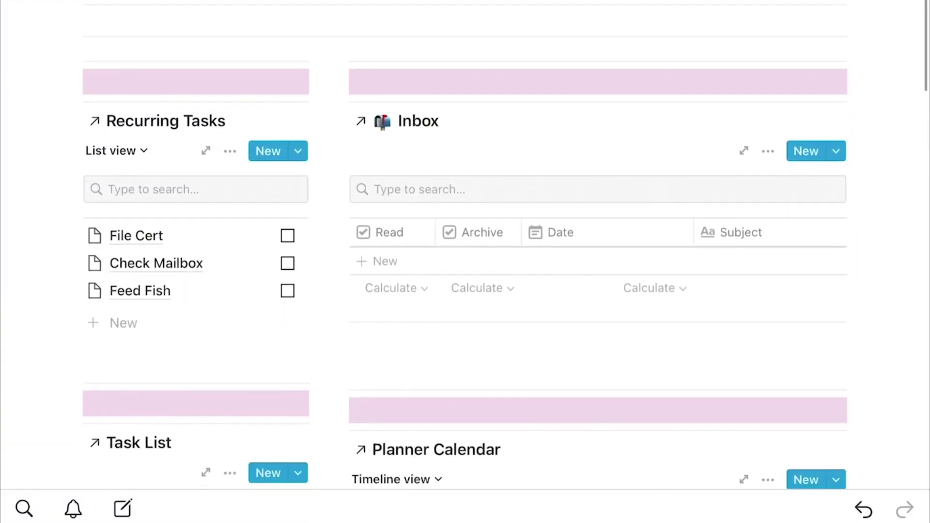
scroll(465, 262, "down", 5)
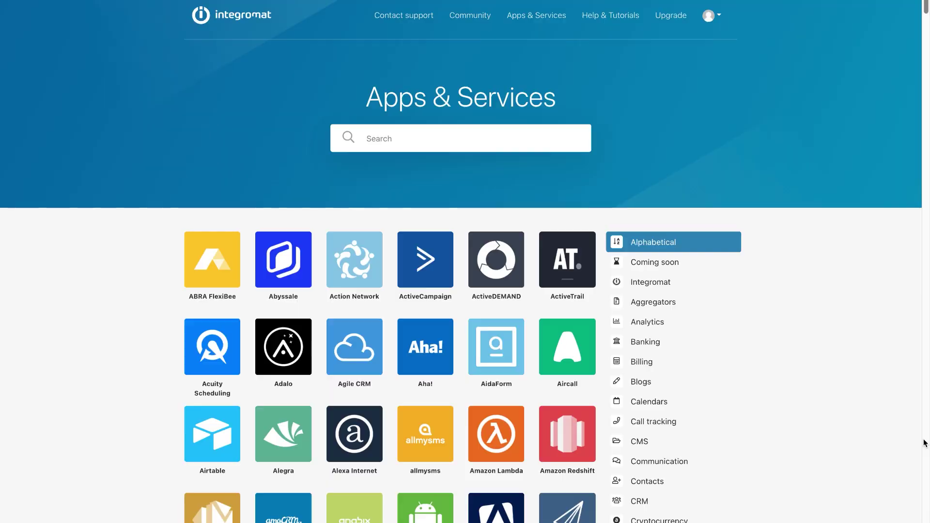
- Scroll the Apps & Services catalogue past Dropbox, Email, Etsy and Eventbrite, then start a screen capture
scroll(925, 441, "down", 10)
scroll(924, 443, "down", 13)
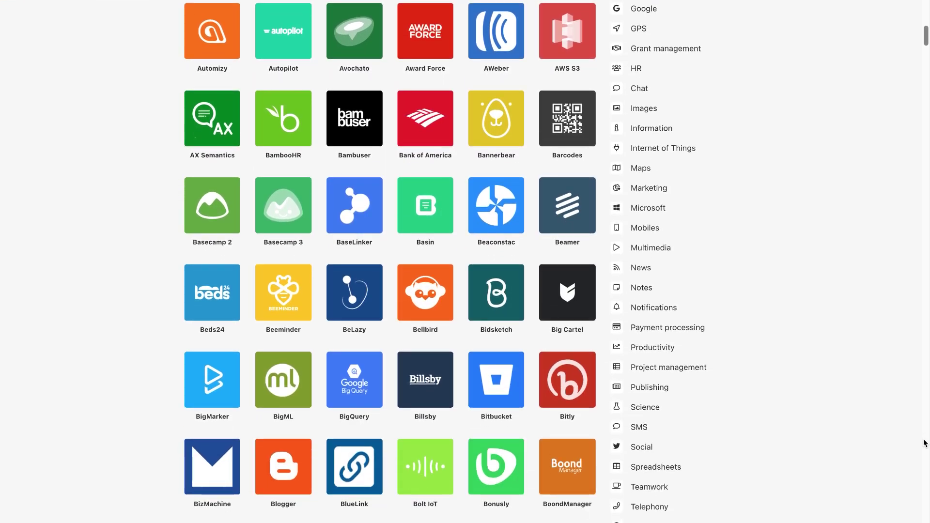
scroll(925, 436, "down", 17)
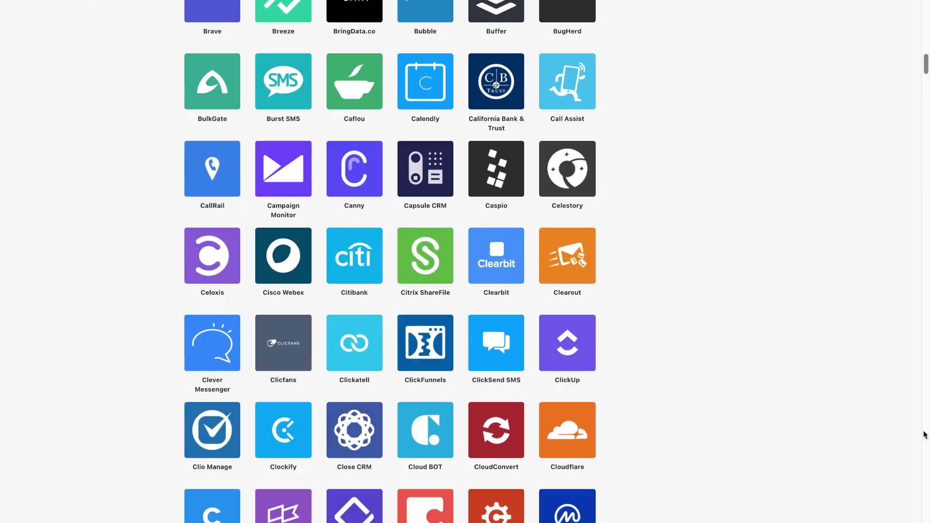
scroll(925, 426, "down", 14)
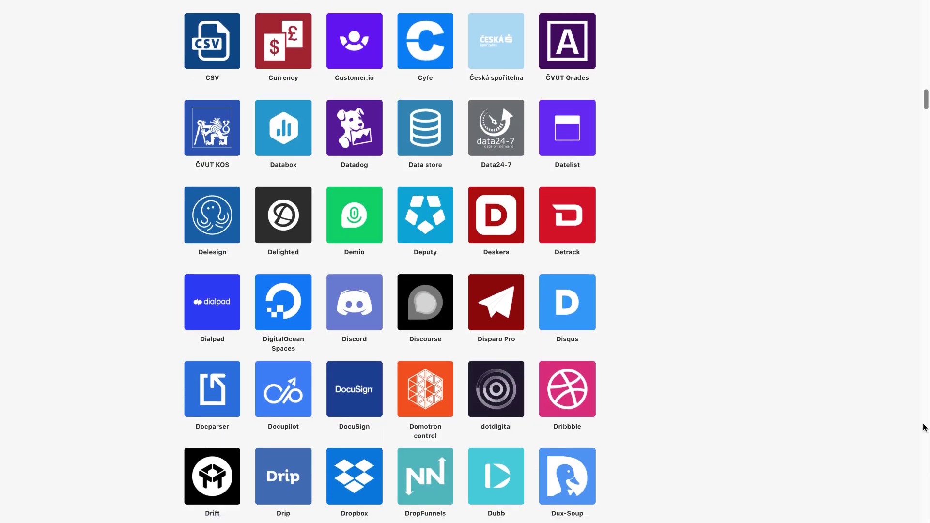
key("super+shift+5")
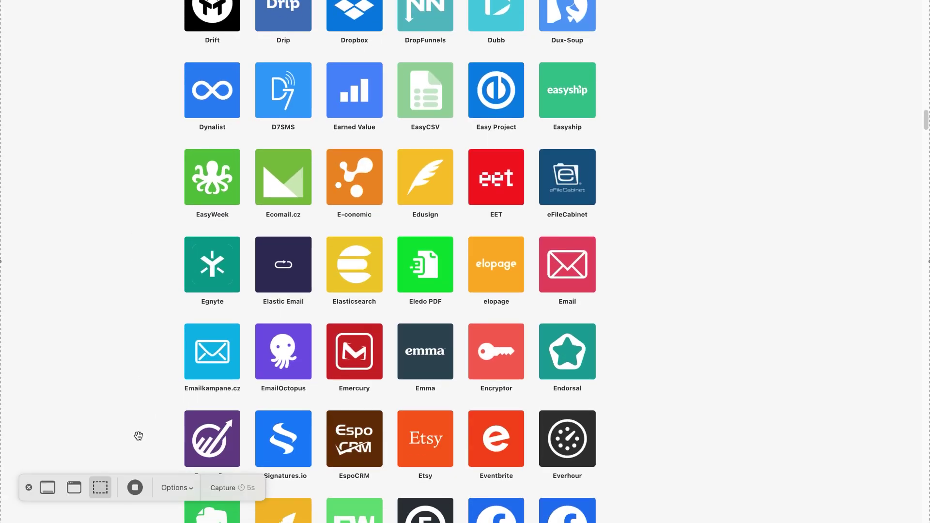